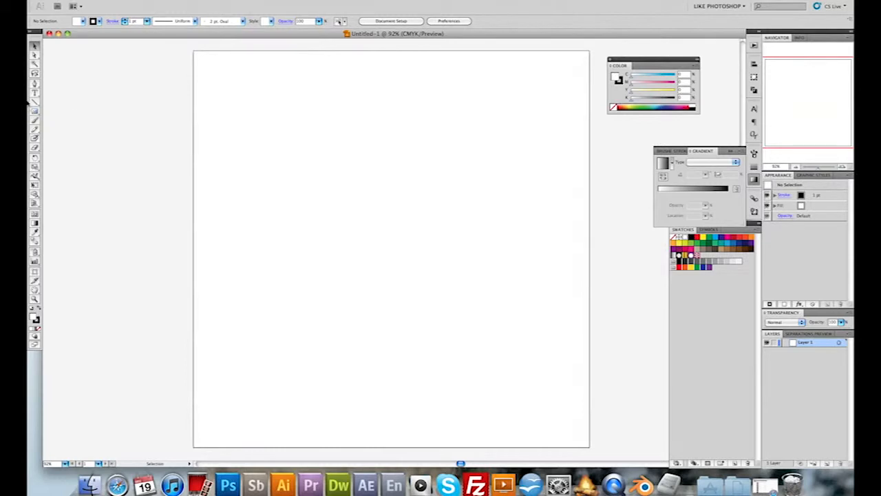
Draw a perfect circle about 668 px across on the artboard, filled with green C=85 M=10 Y=100 K=10.
click(36, 112)
click(38, 113)
drag(37, 112, 53, 130)
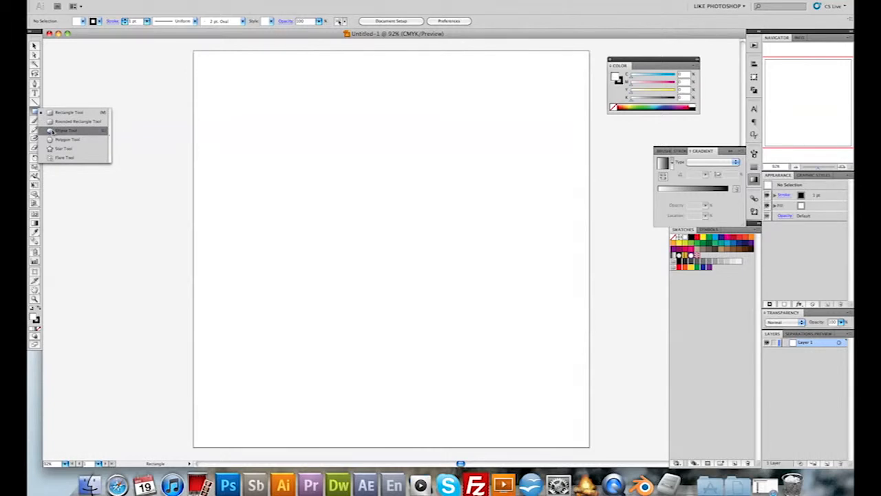
drag(52, 130, 53, 131)
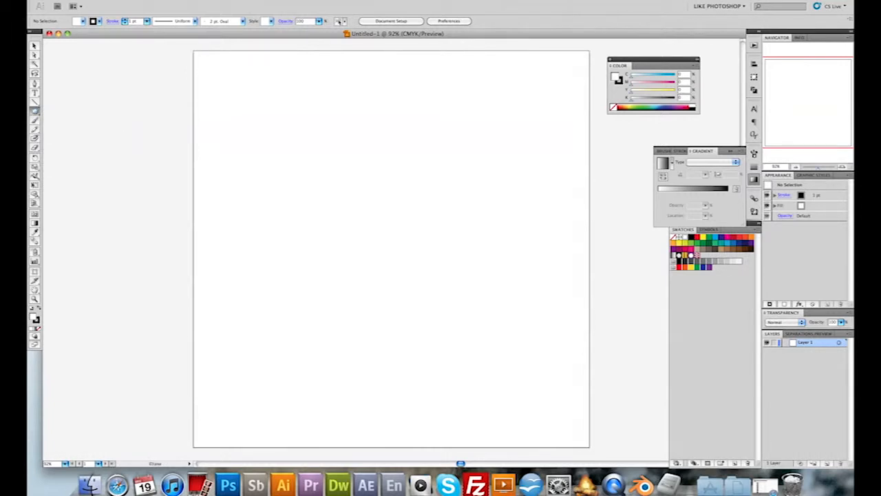
click(77, 22)
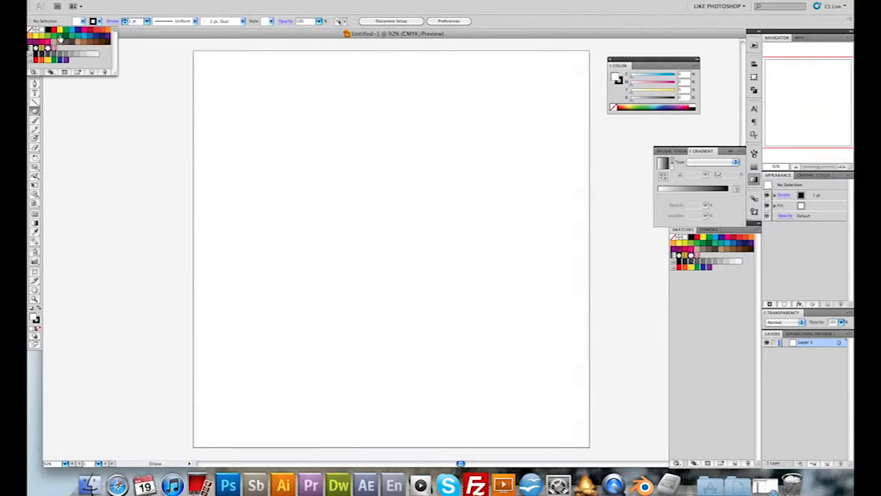
click(60, 38)
click(159, 34)
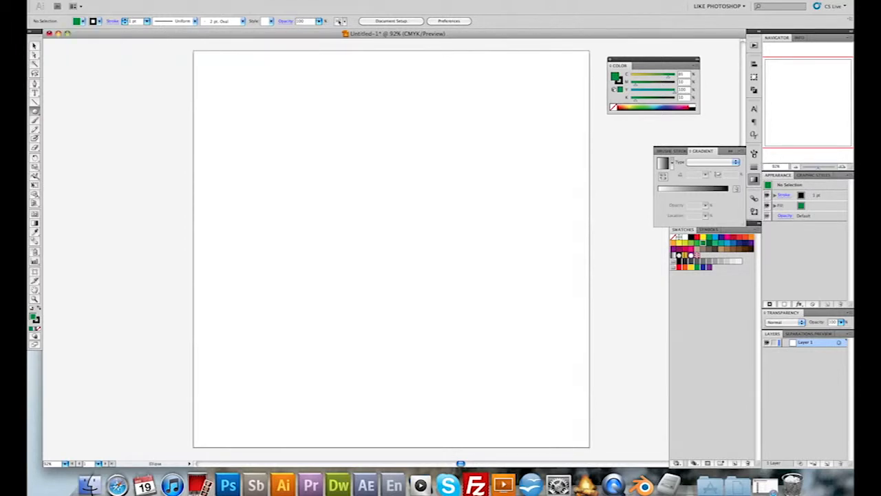
scroll(392, 241, down, 1)
drag(286, 115, 551, 381)
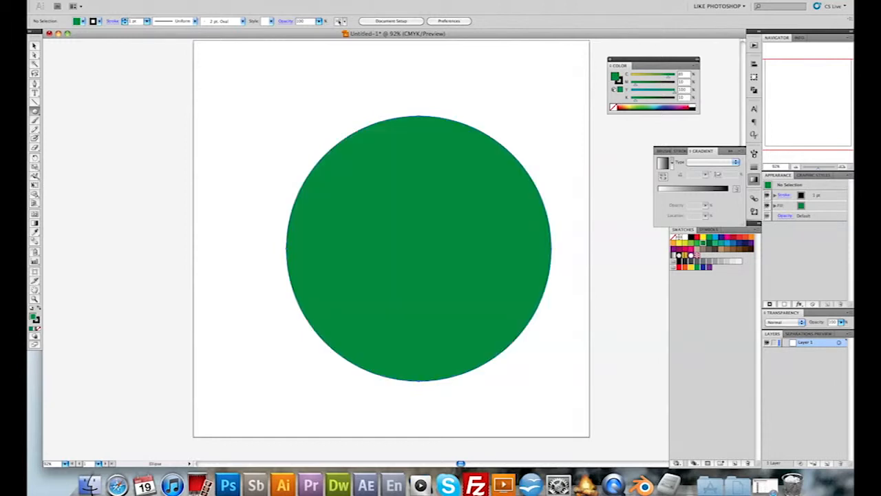
Move the green circle up toward the artboard's centre, to about X 485 px, Y 465 px.
click(33, 47)
drag(483, 170, 454, 161)
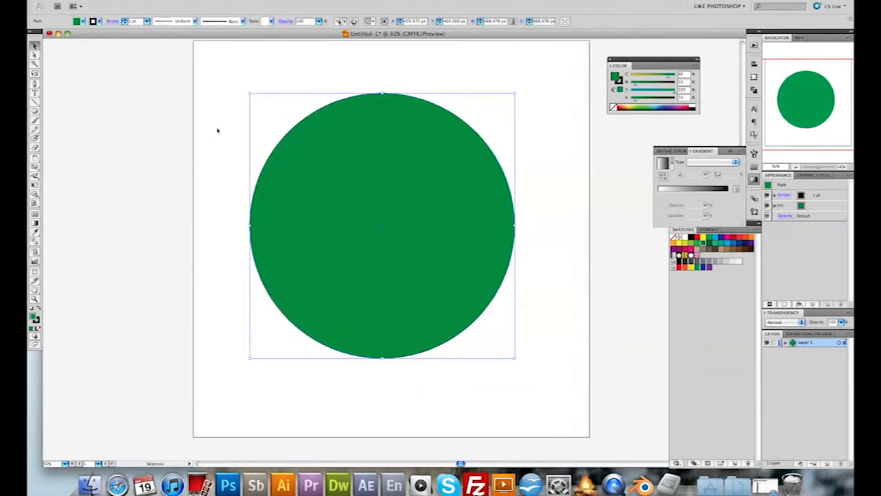
click(138, 124)
drag(413, 185, 416, 185)
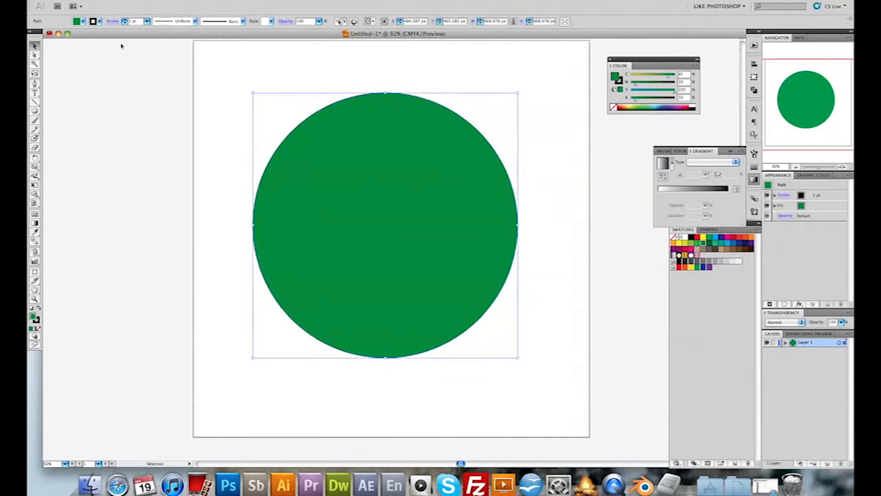
Try a darker green fill on the circle and undo it.
click(82, 22)
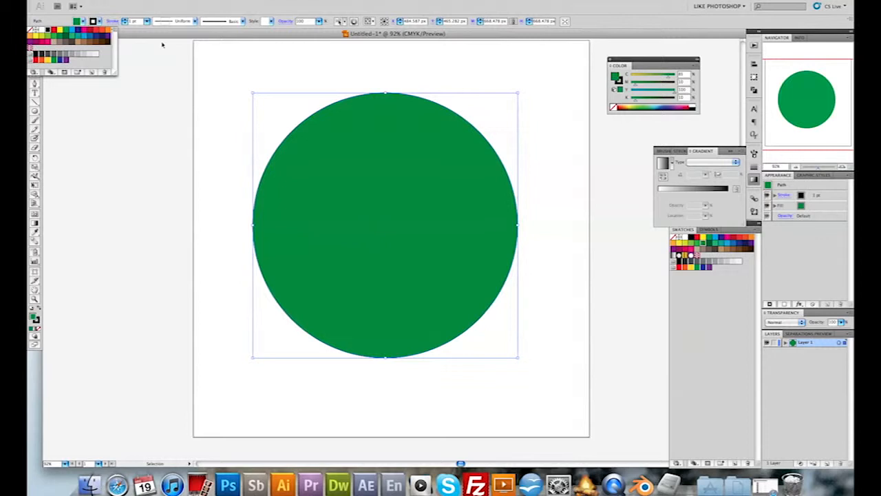
click(197, 42)
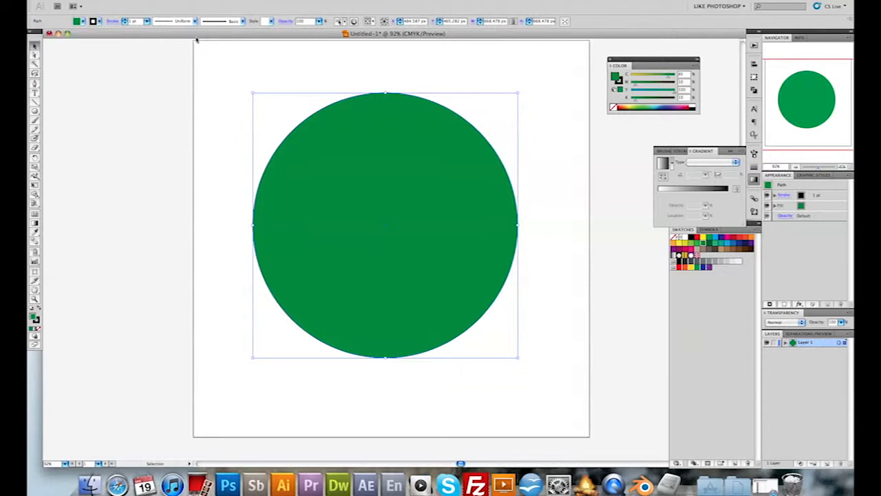
click(83, 22)
click(63, 37)
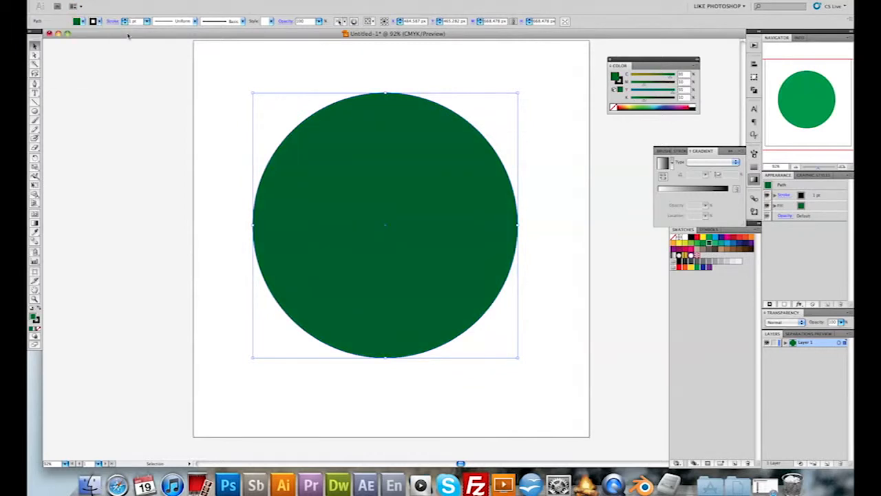
click(99, 22)
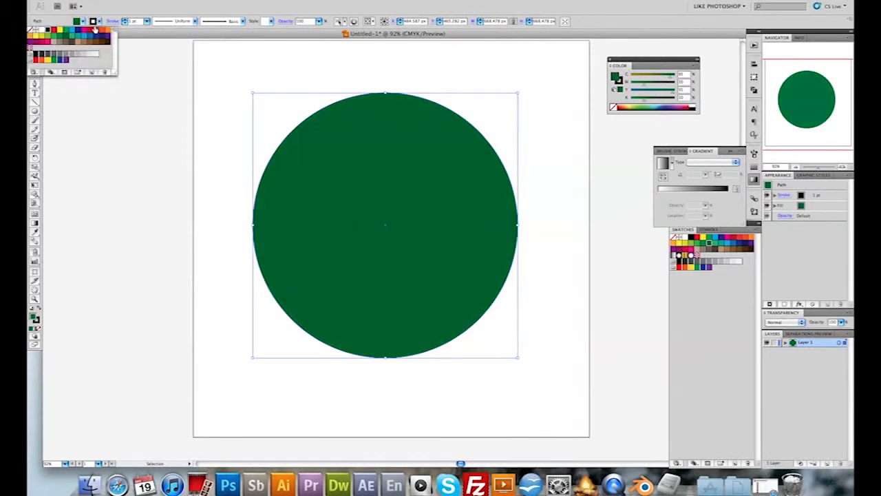
click(166, 61)
key(ctrl+z)
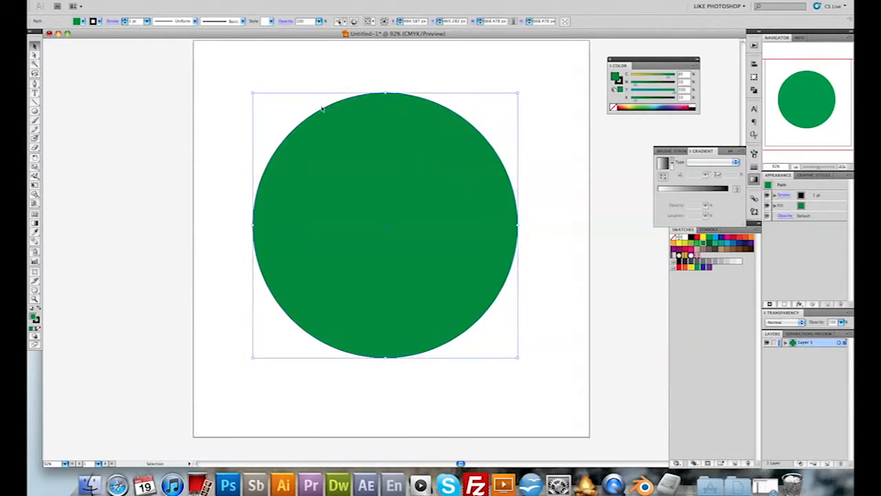
Remove the circle's stroke by setting it to None, keeping the circle selected.
click(98, 22)
click(31, 31)
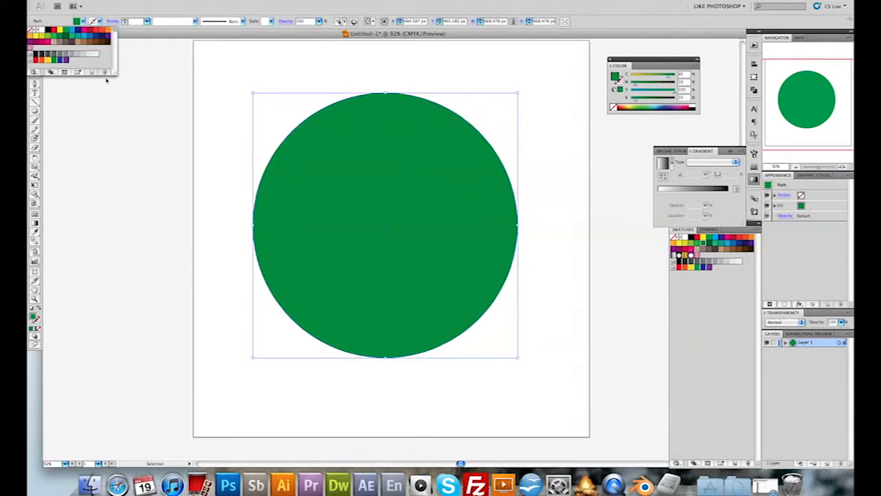
click(111, 98)
click(135, 89)
click(376, 172)
key(a)
key(v)
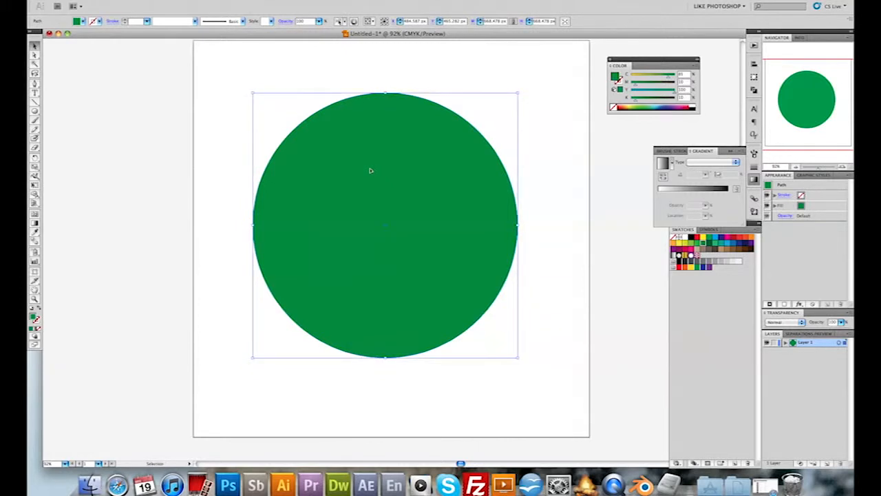
Fill the circle with the darker green C=90 M=30 Y=95 K=30 and deselect it.
click(83, 22)
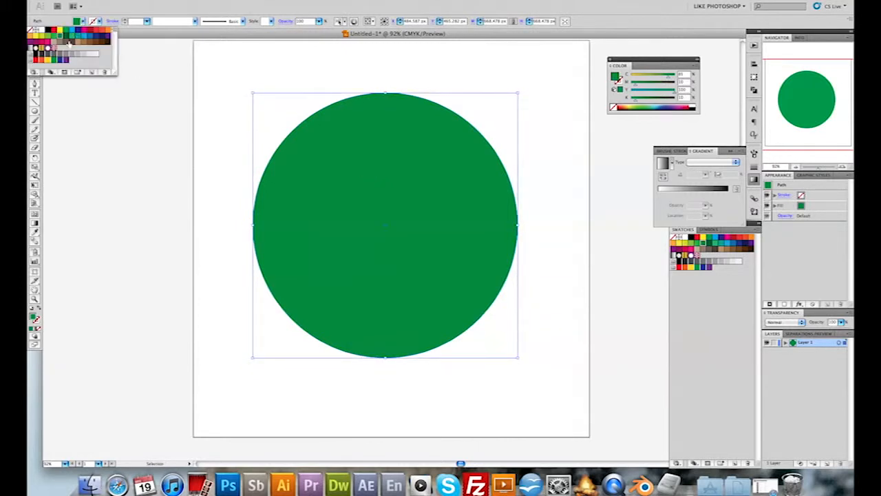
click(64, 38)
click(85, 150)
click(91, 166)
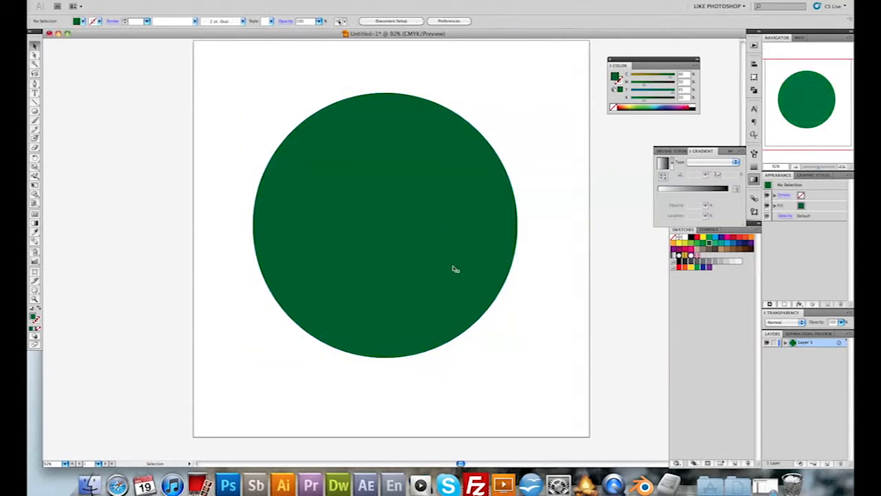
Duplicate the dark green circle, scale the copy proportionally to about 623 px across, and place it over the original.
click(408, 242)
key(a)
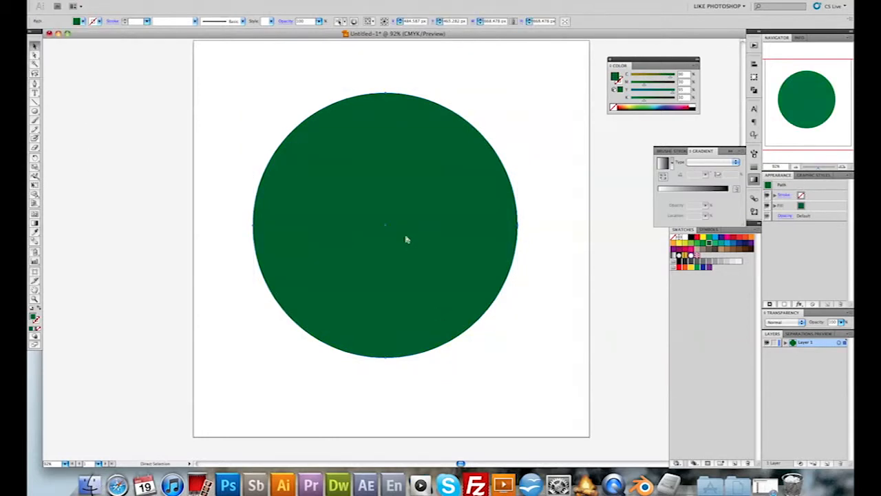
key(ctrl+c)
key(ctrl+v)
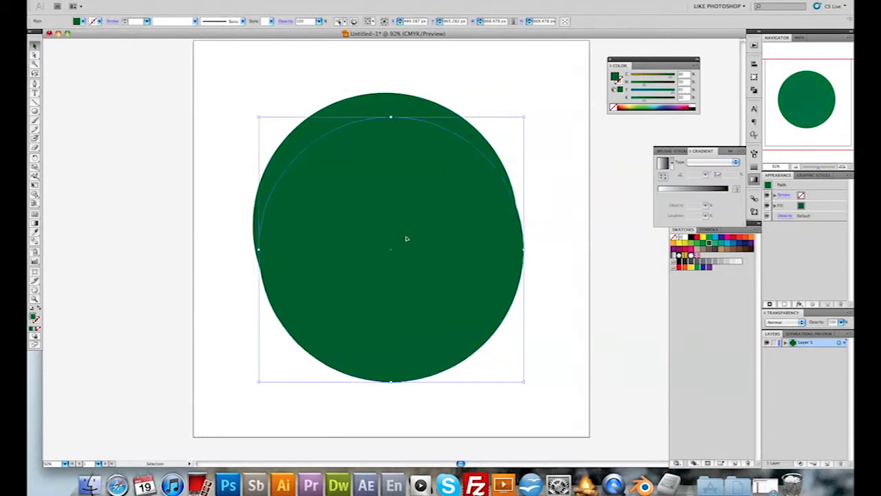
drag(455, 213, 521, 175)
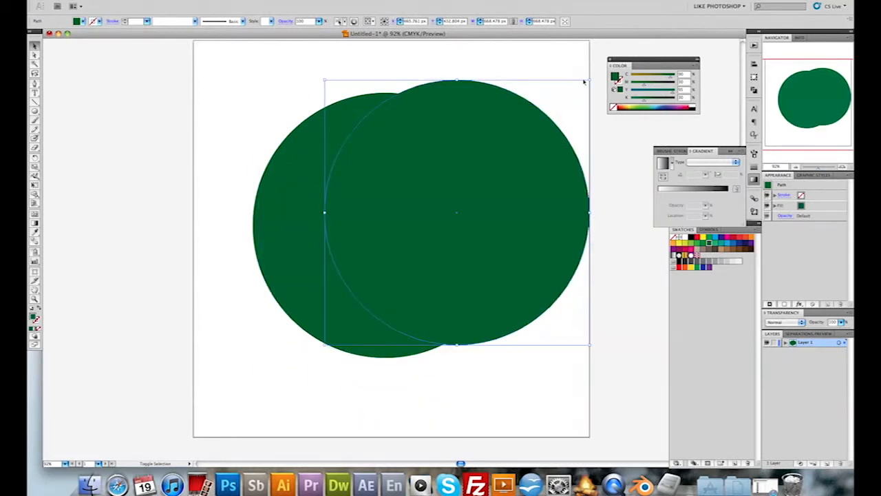
drag(591, 81, 572, 98)
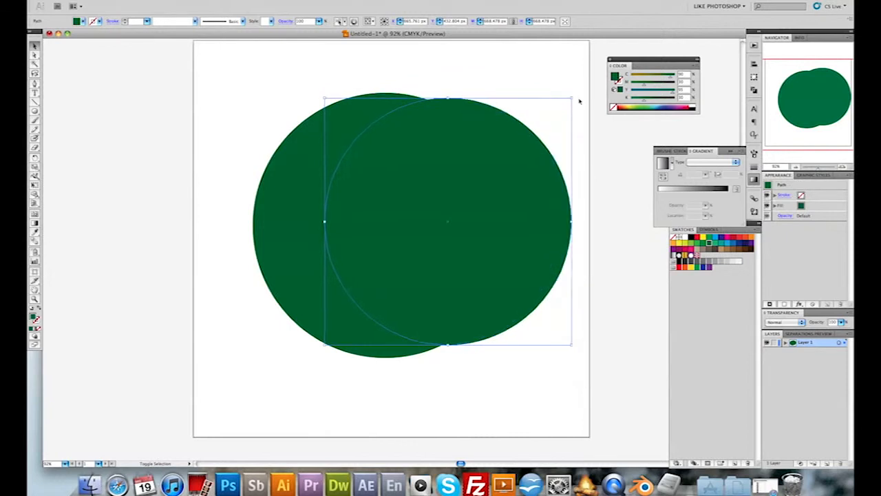
drag(461, 196, 422, 212)
Fill the smaller circle with the medium green C=85 M=10 Y=100 K=10 and deselect it.
click(82, 22)
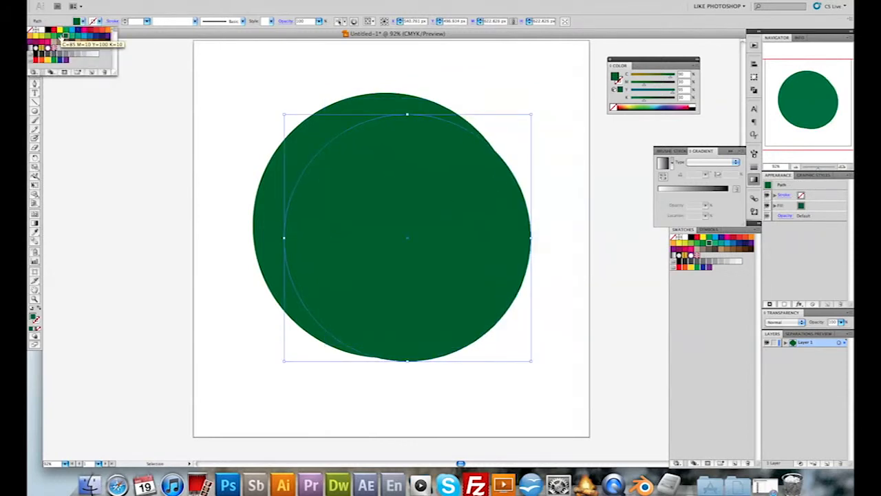
click(61, 36)
click(99, 204)
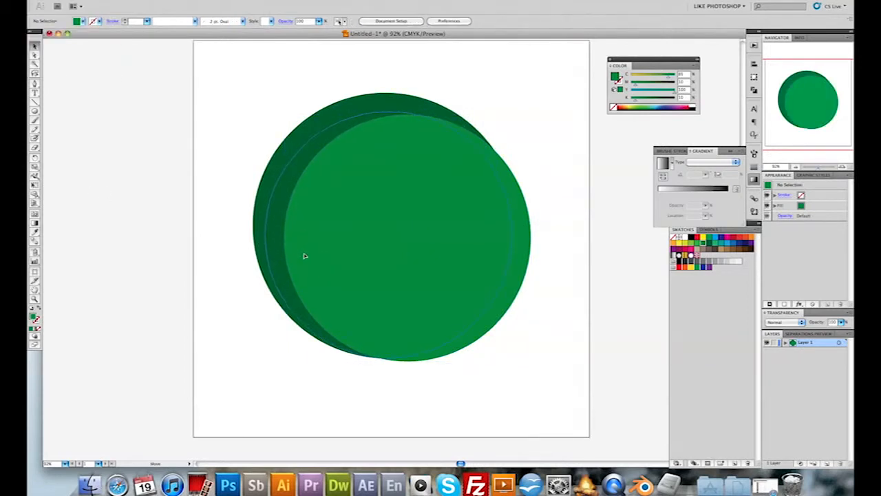
Centre the medium green circle horizontally inside the dark one, near its upper edge, leaving a thicker dark rim below.
drag(301, 252, 281, 249)
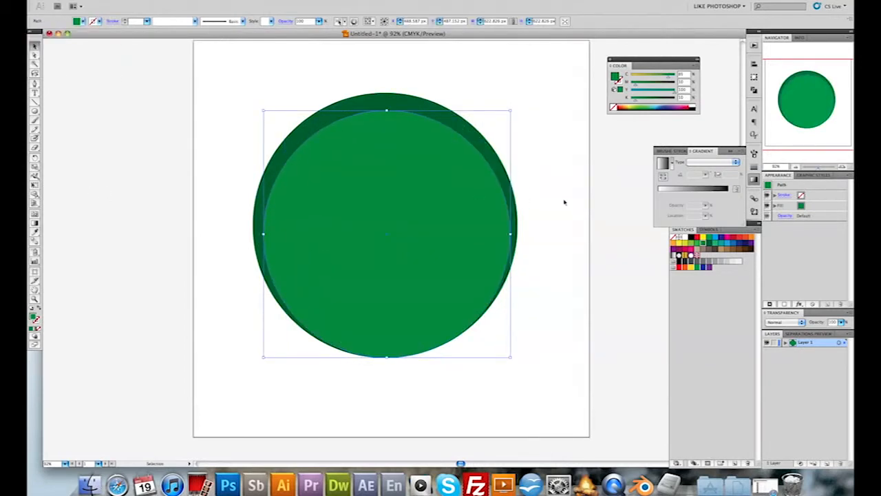
click(614, 207)
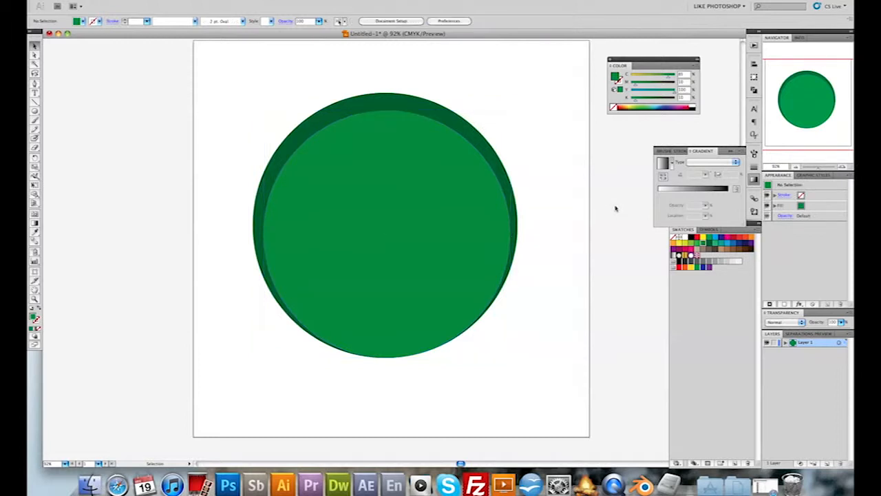
click(419, 208)
key(Right)
key(Right)
key(Right)
key(Up)
key(Up)
key(Up)
key(Up)
key(Up)
key(Up)
key(Up)
key(Up)
key(Up)
key(Up)
key(Up)
key(Up)
key(Up)
key(Up)
key(Up)
key(Up)
key(Up)
key(Up)
key(Up)
key(Up)
key(Up)
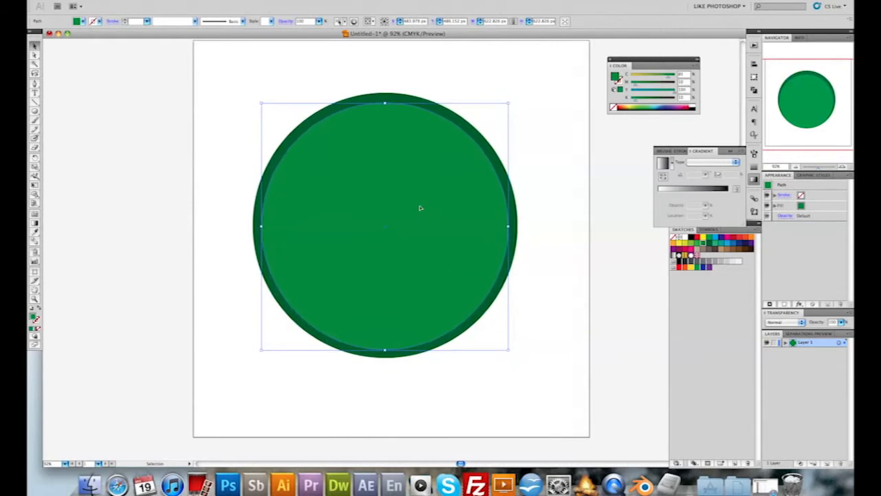
key(Up)
key(Up)
key(Up)
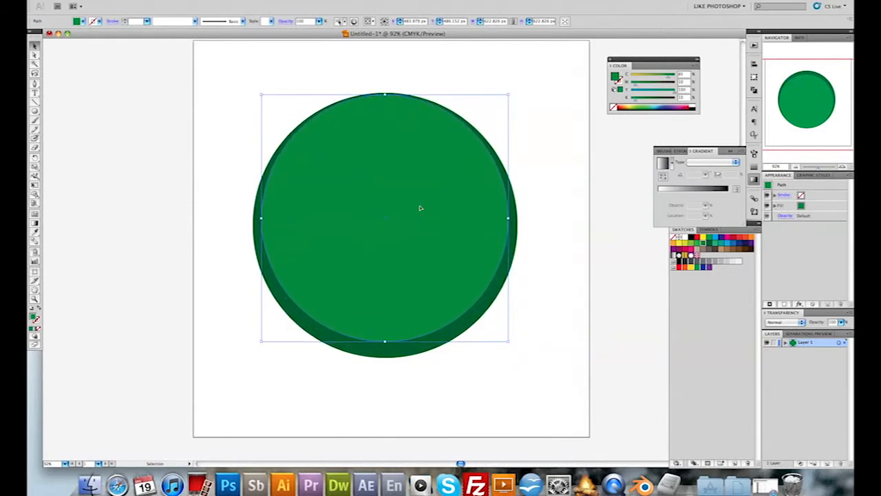
key(Down)
key(Down)
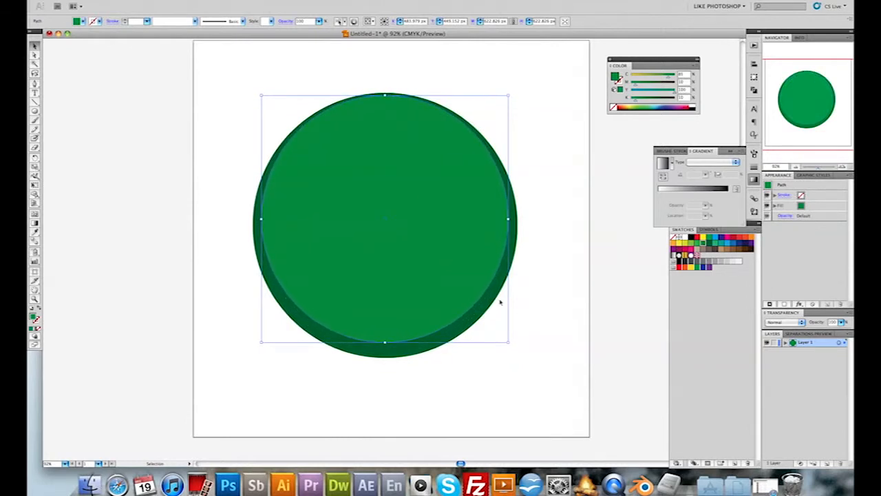
click(637, 318)
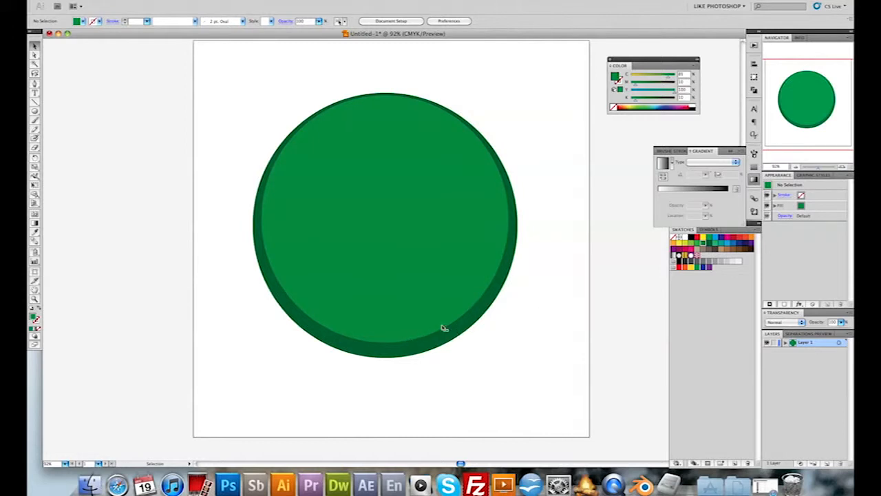
Duplicate the medium green circle, scale the copy to about 572 px across, and move it inside the original.
click(366, 242)
key(a)
key(super+c)
key(super+v)
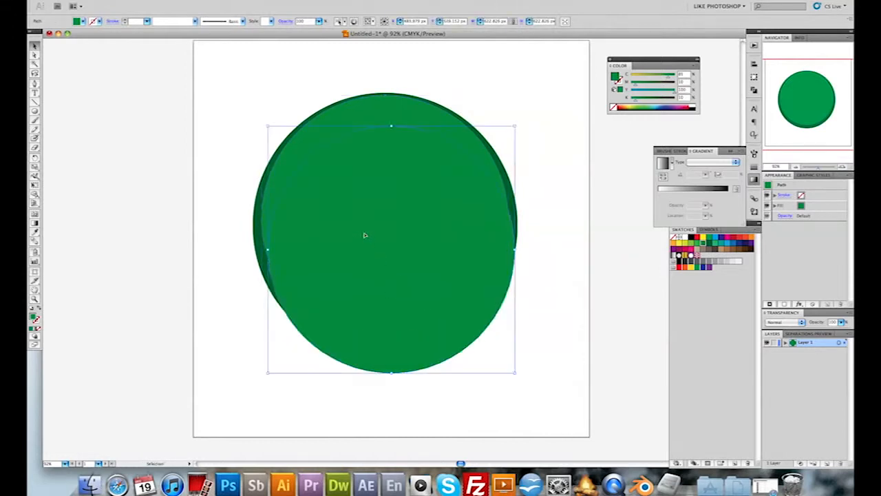
drag(516, 126, 505, 145)
drag(428, 237, 427, 194)
Fill the smallest circle with the lighter green C=75 M=0 Y=100 K=0 and deselect it.
click(80, 21)
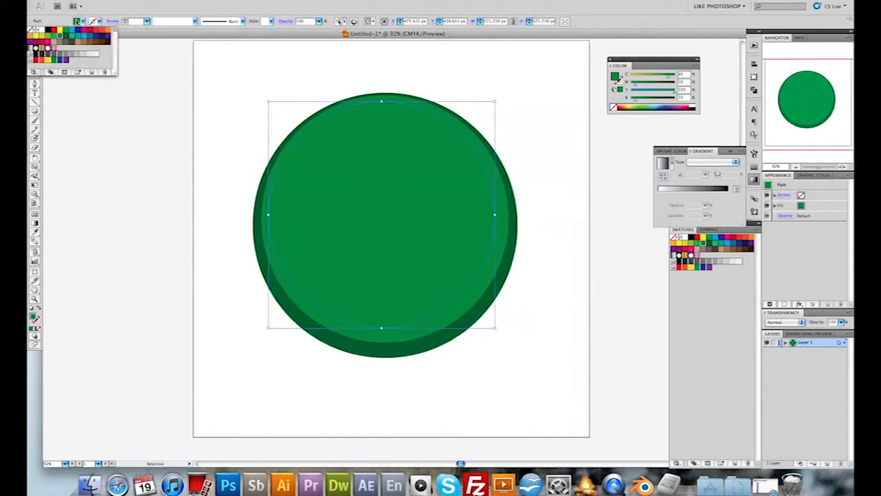
click(56, 43)
click(135, 159)
Position the light green circle near the medium circle's upper edge, leaving a thicker band below it, and deselect it.
drag(367, 202, 367, 195)
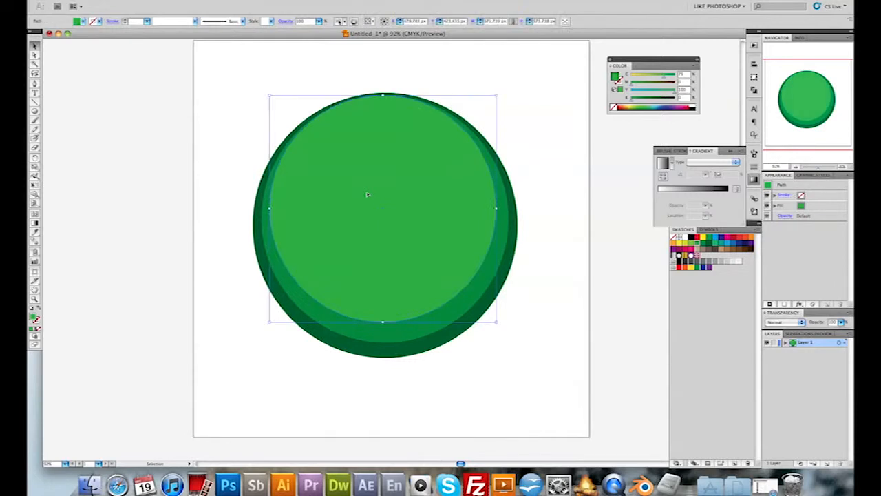
click(169, 134)
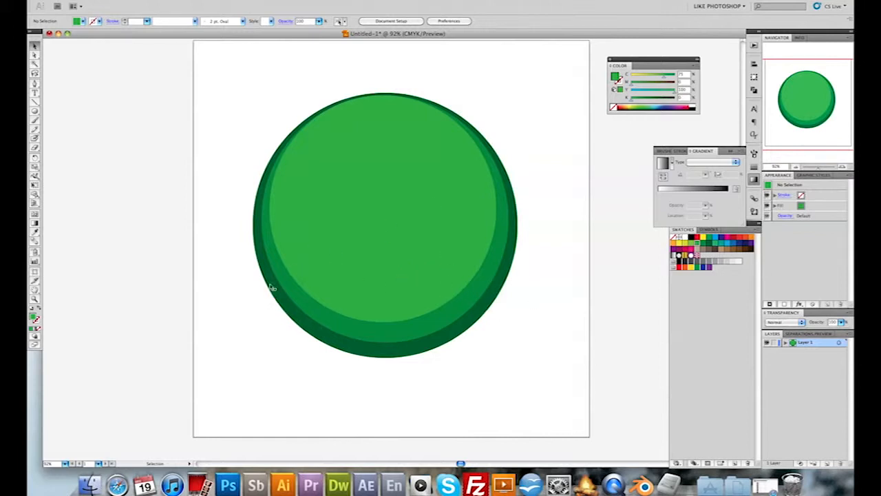
click(327, 208)
click(159, 177)
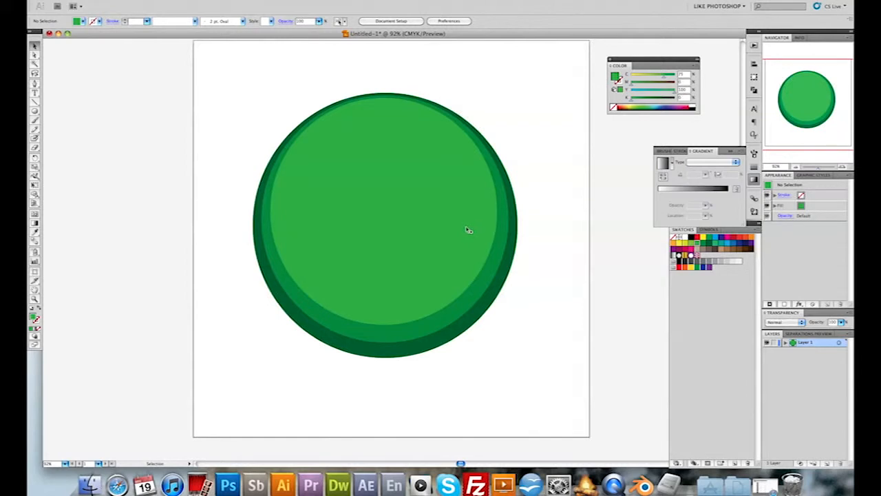
Duplicate the light green circle, scale the copy to about 537 px across, and move it inside the original near the upper edge.
click(379, 202)
key(a)
key(super+c)
key(super+v)
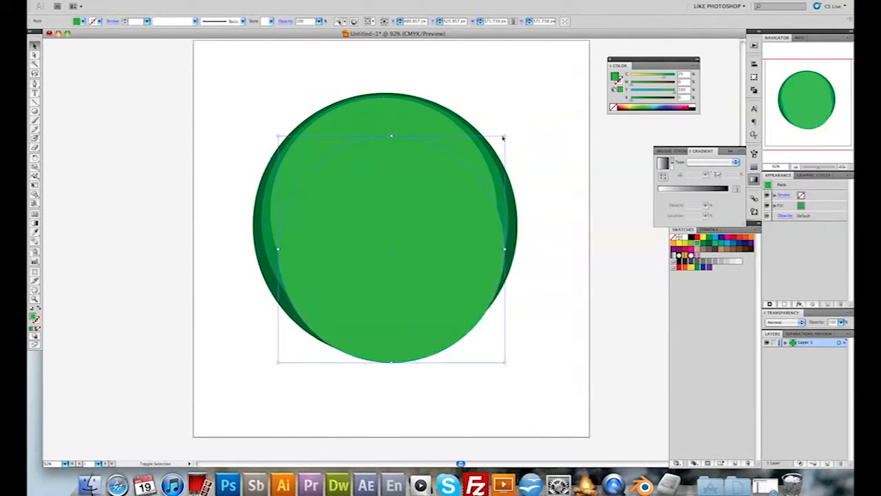
drag(507, 135, 491, 149)
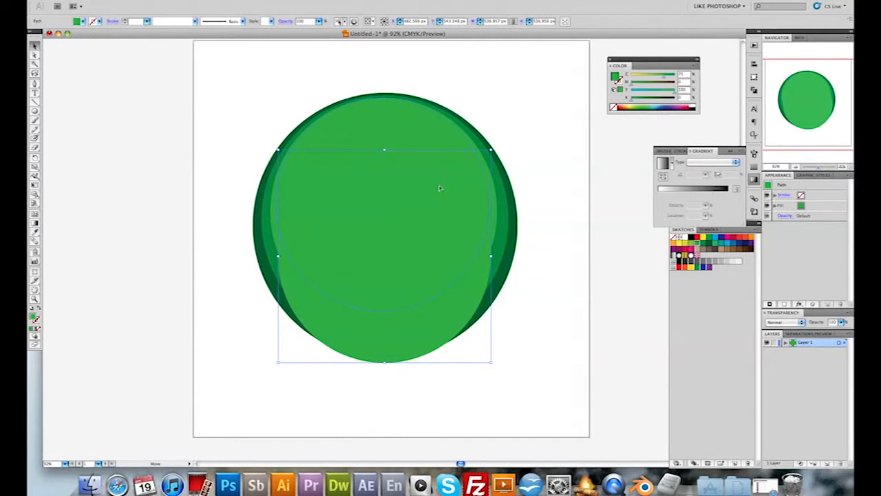
drag(440, 188, 438, 137)
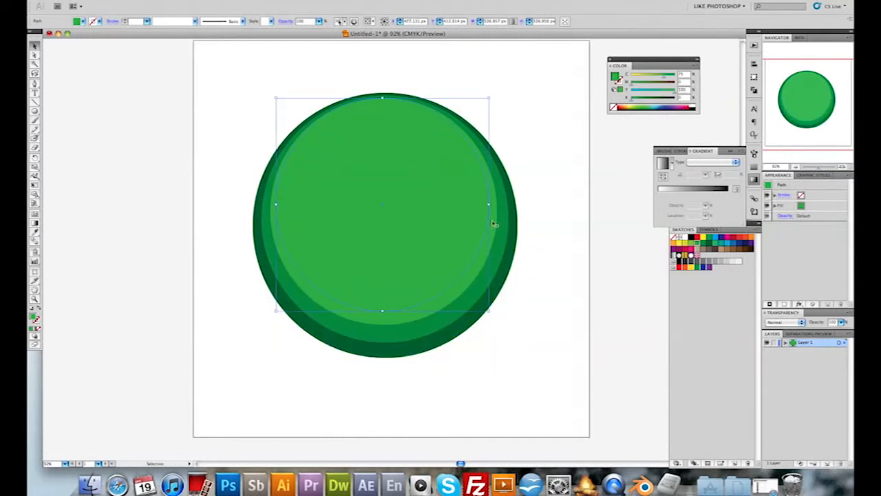
Shrink the new circle proportionally to about 515 px across and nudge it right toward the horizontal centre.
drag(489, 310, 485, 304)
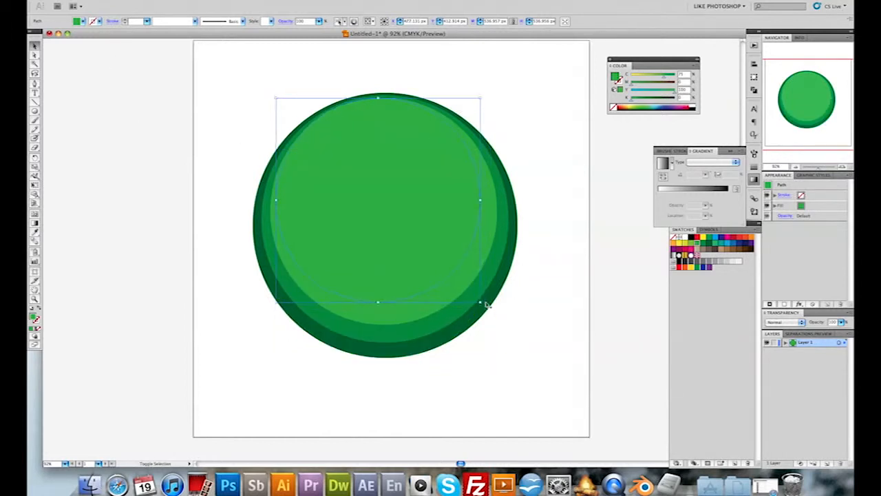
key(Right)
key(Right)
key(Right)
key(Right)
key(Right)
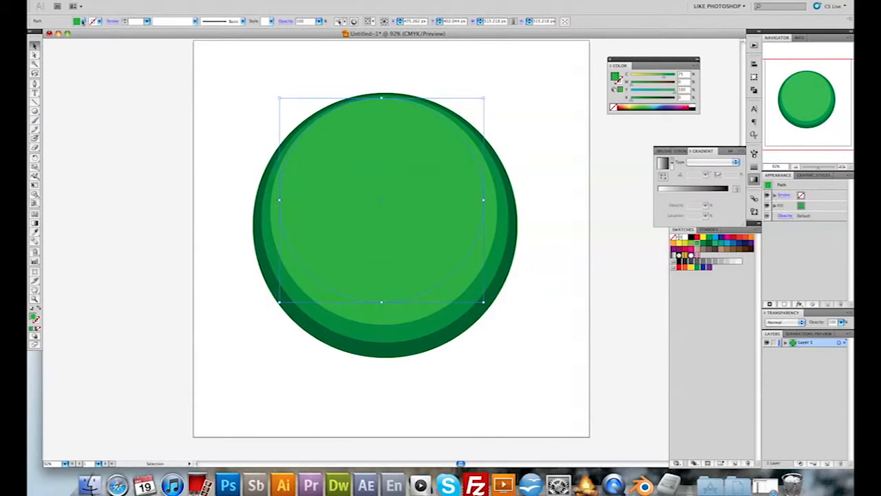
Fill the smallest circle with a lighter green of C=68 M=0 Y=100 K=0 and deselect it.
click(83, 21)
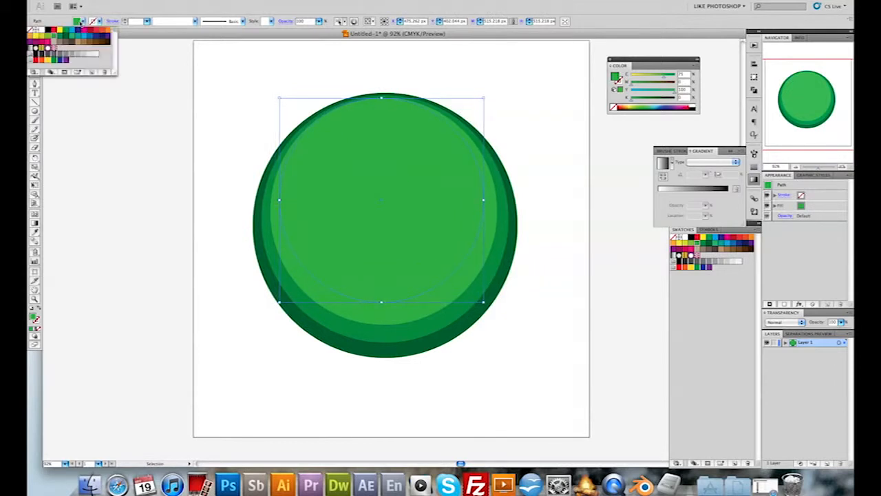
click(47, 37)
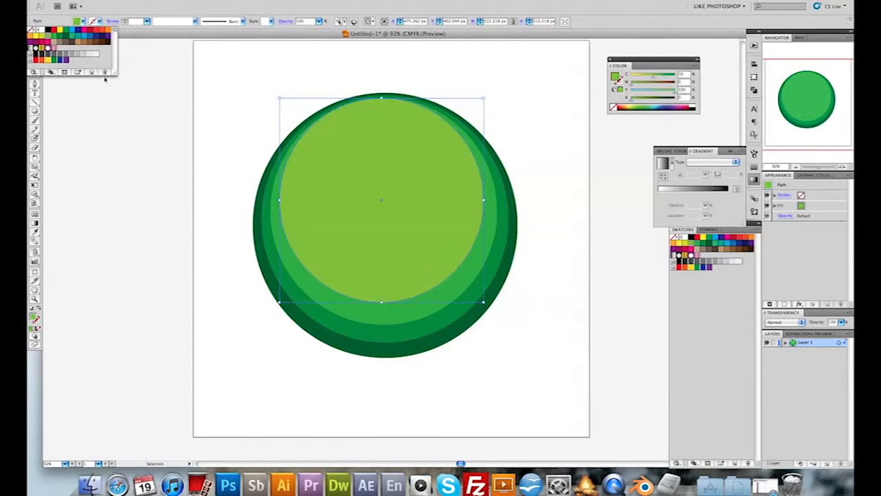
click(56, 40)
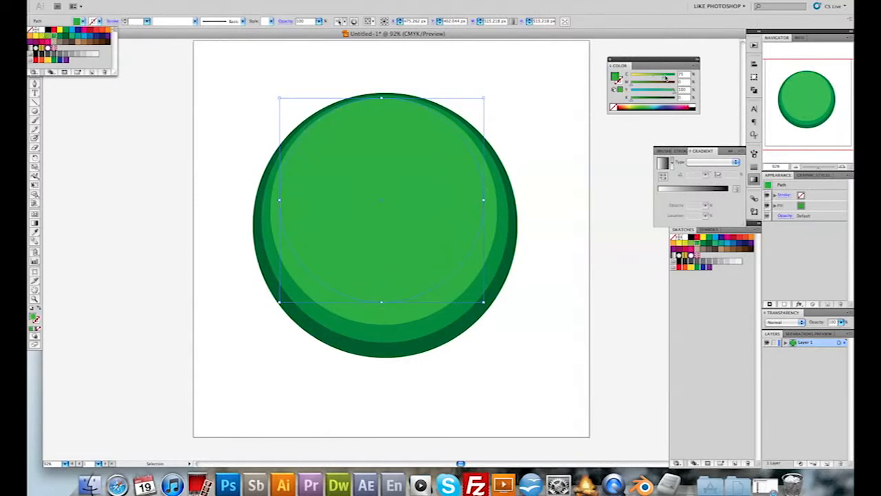
click(665, 78)
drag(661, 80, 658, 79)
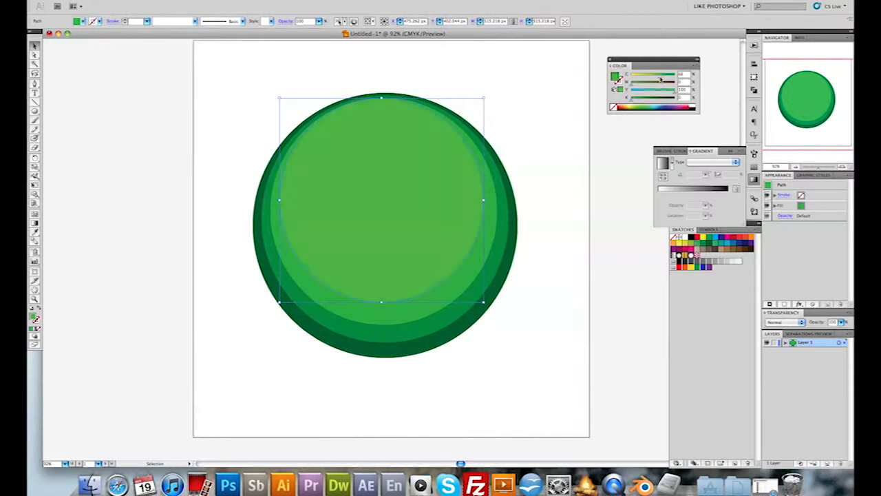
click(546, 156)
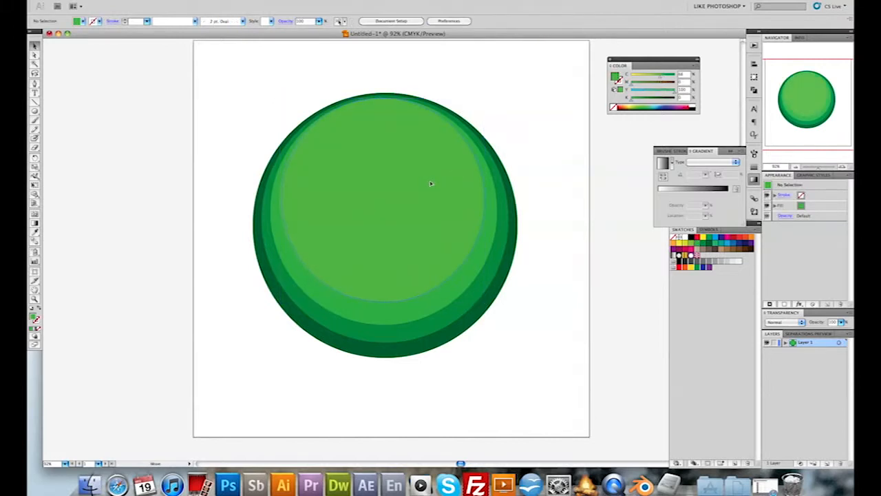
Shift the lightest green circle slightly right to centre it in the stack and clear the selection.
click(430, 183)
click(491, 144)
click(539, 115)
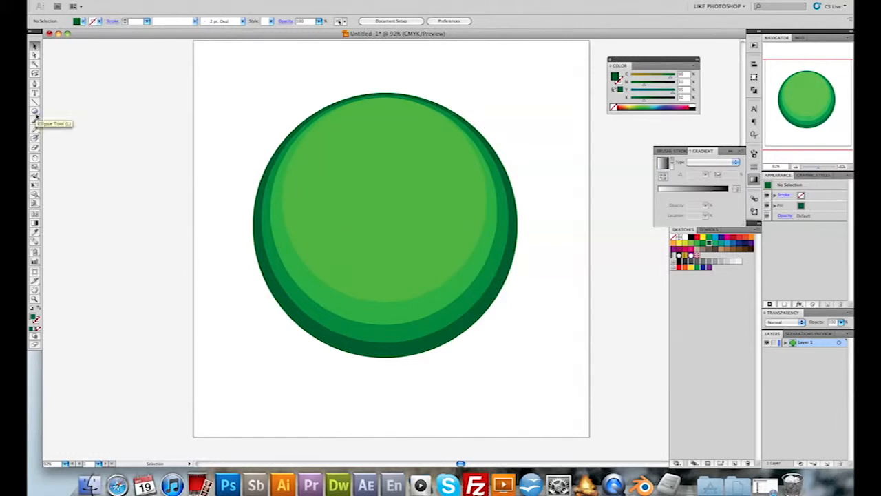
Duplicate the lightest green circle, scale the copy to about 430 px across, and centre it horizontally in the upper part of the original.
click(374, 223)
key(super+c)
key(super+v)
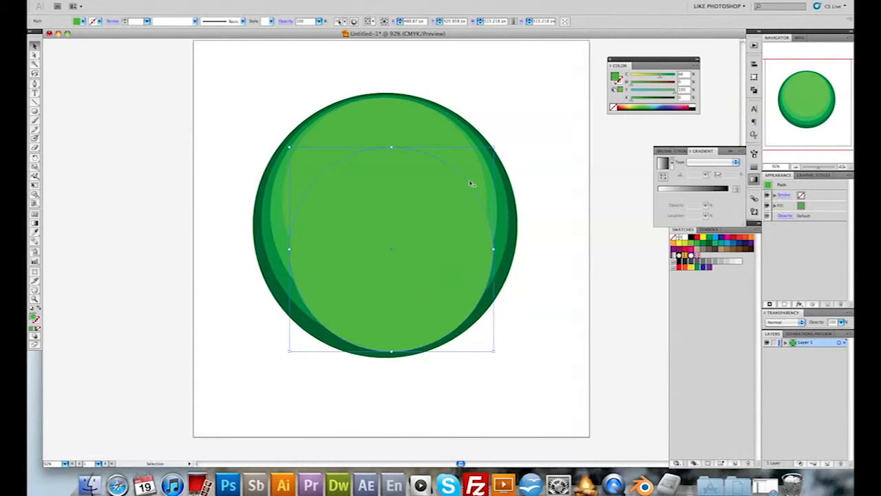
drag(495, 146, 460, 180)
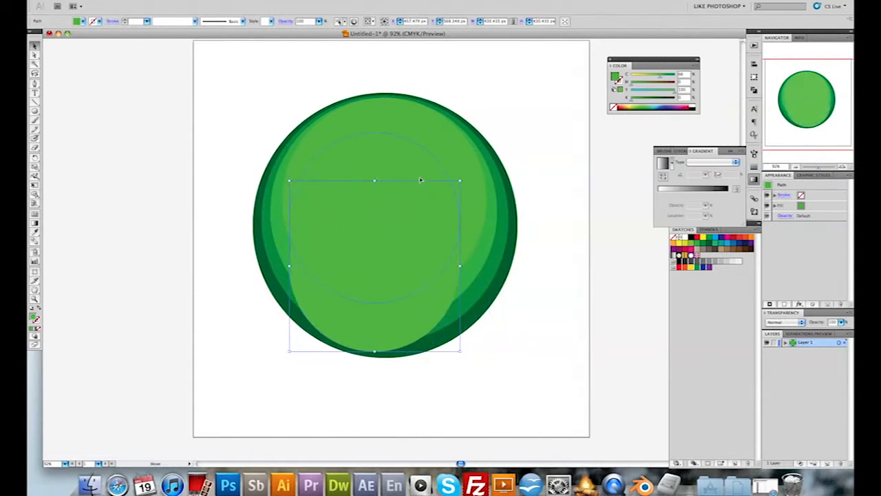
drag(322, 225, 331, 158)
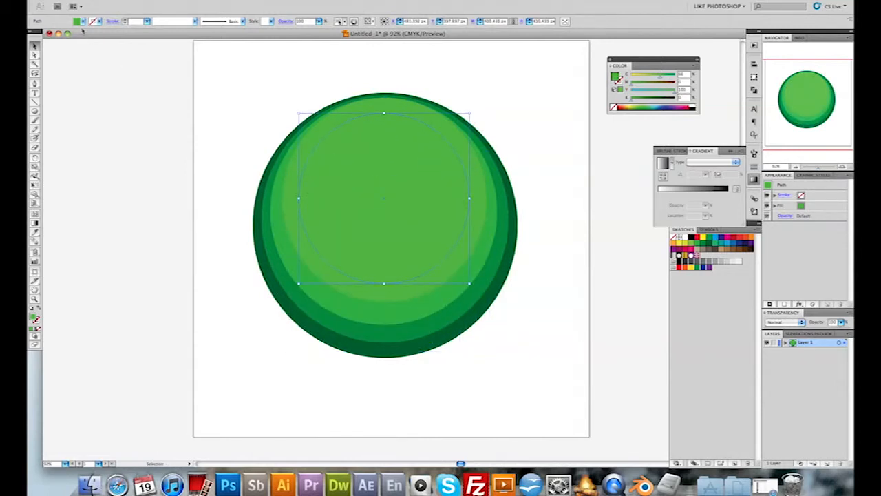
Fill the smallest circle with white and fine-tune its position, leaving a thicker green band below it.
click(78, 22)
click(39, 31)
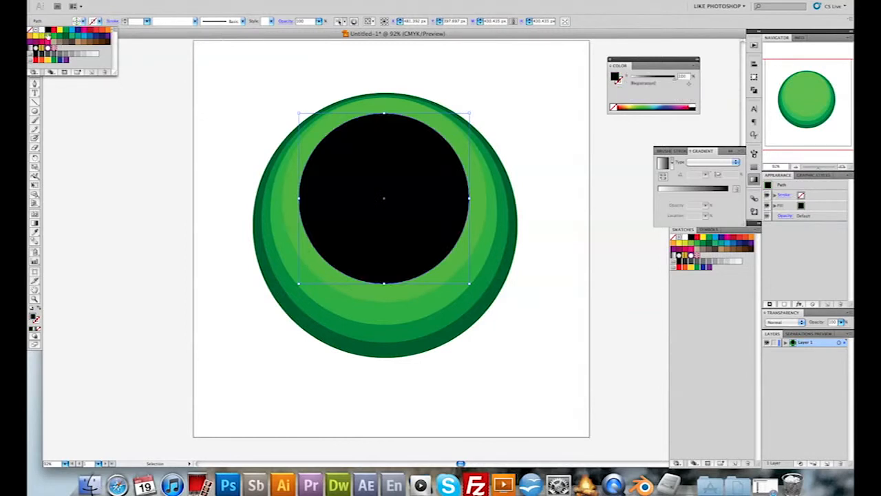
click(43, 31)
click(82, 177)
drag(350, 208, 351, 206)
click(165, 209)
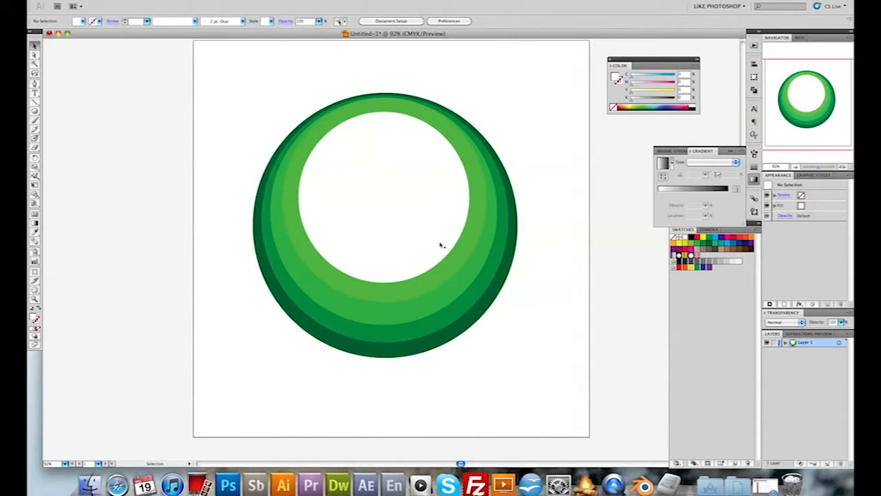
click(397, 215)
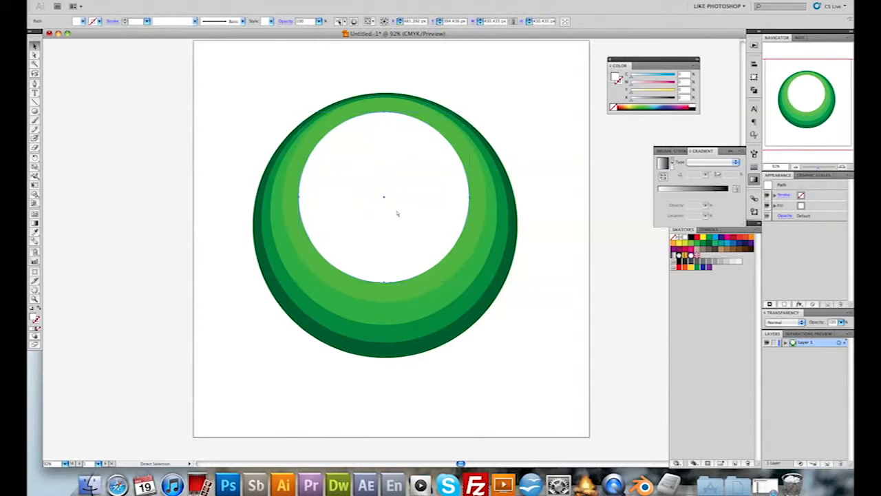
drag(397, 213, 398, 217)
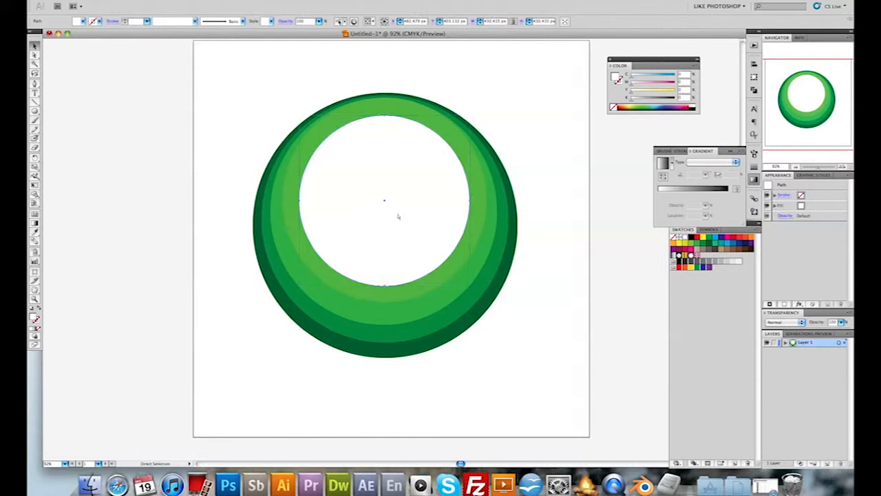
Duplicate the white circle, fill the copy with dark green C=90 M=30 Y=95 K=30, and place it slightly above the white one.
key(super+c)
key(super+v)
key(v)
click(82, 21)
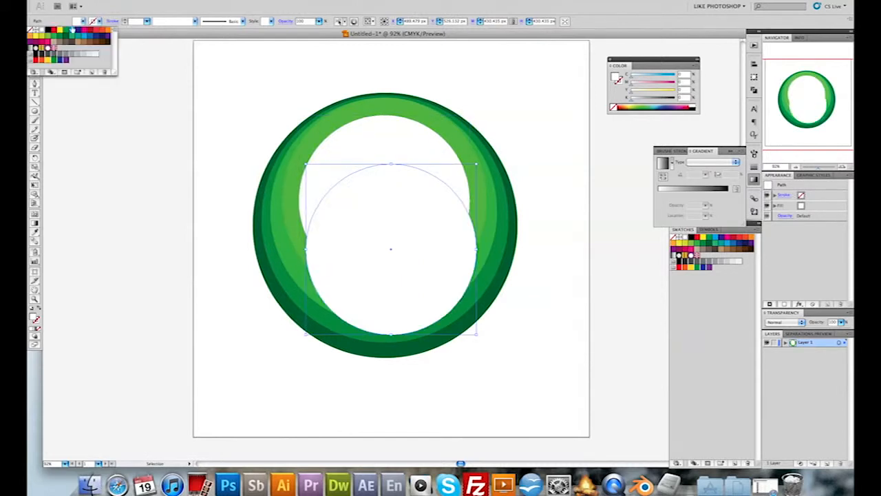
click(84, 60)
click(145, 146)
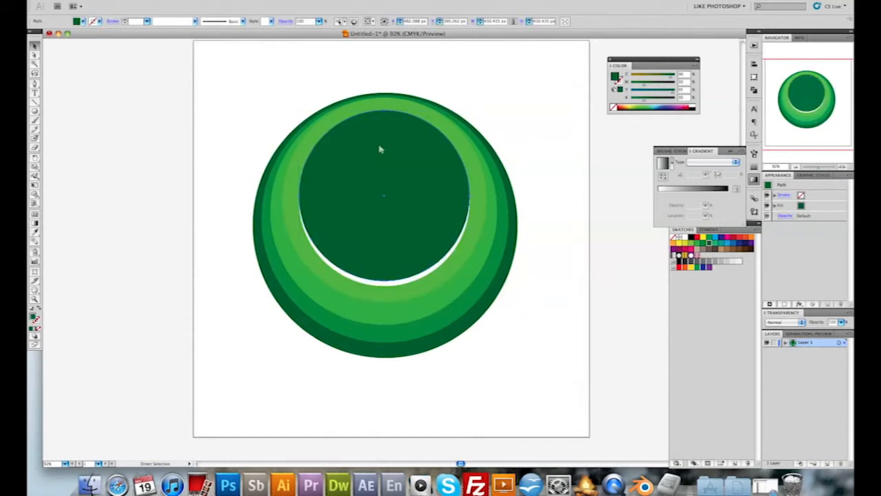
Send the dark green copy behind the white circle, widen it on both sides to about 443 px, and deselect it.
key(a)
key(v)
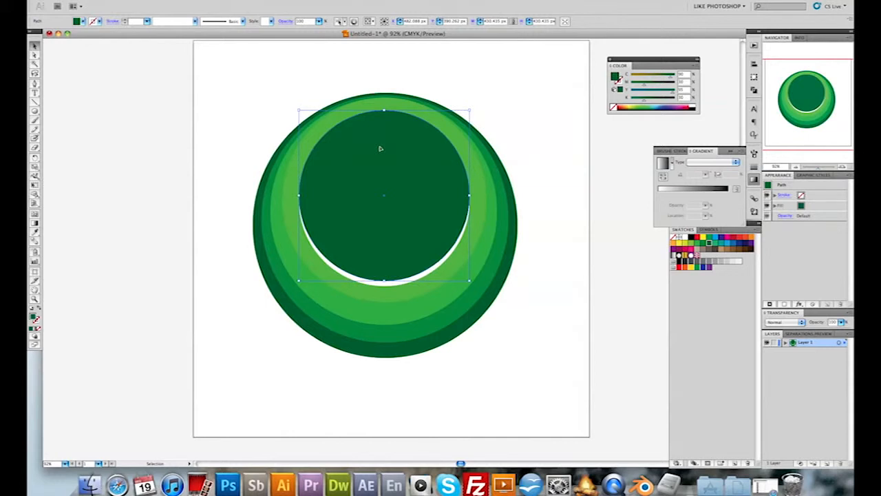
key(a)
key(super+[)
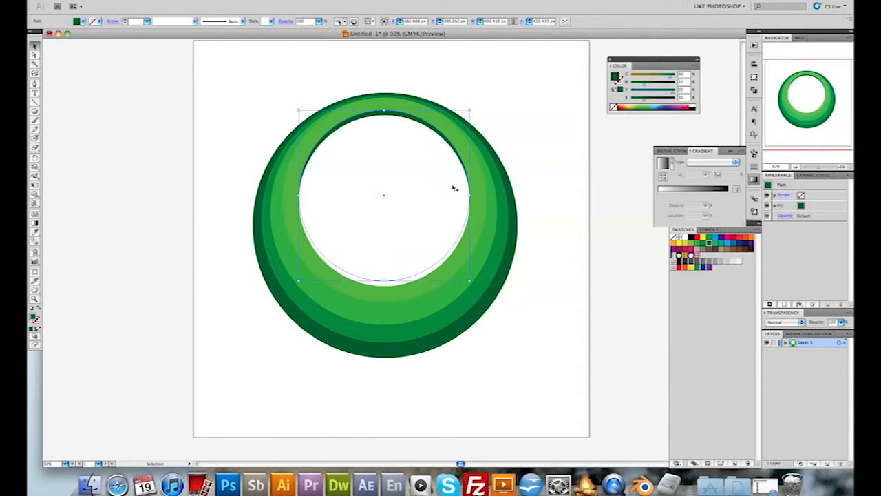
drag(469, 195, 473, 196)
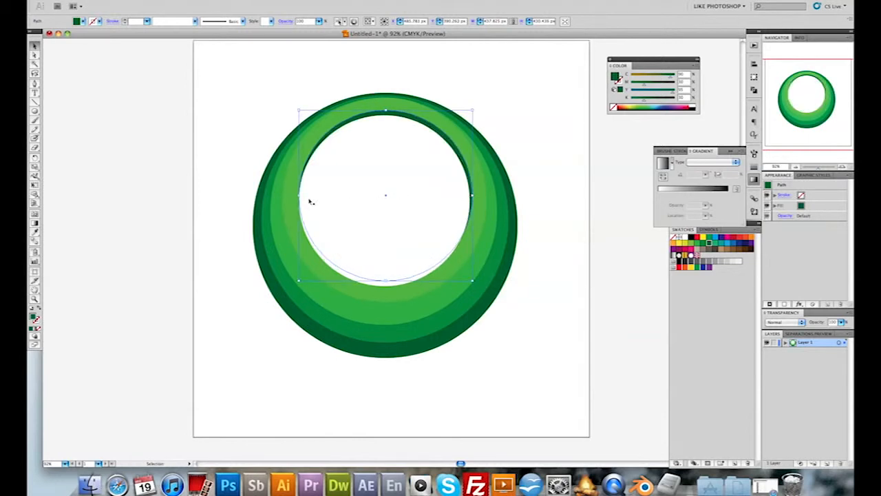
drag(300, 200, 297, 197)
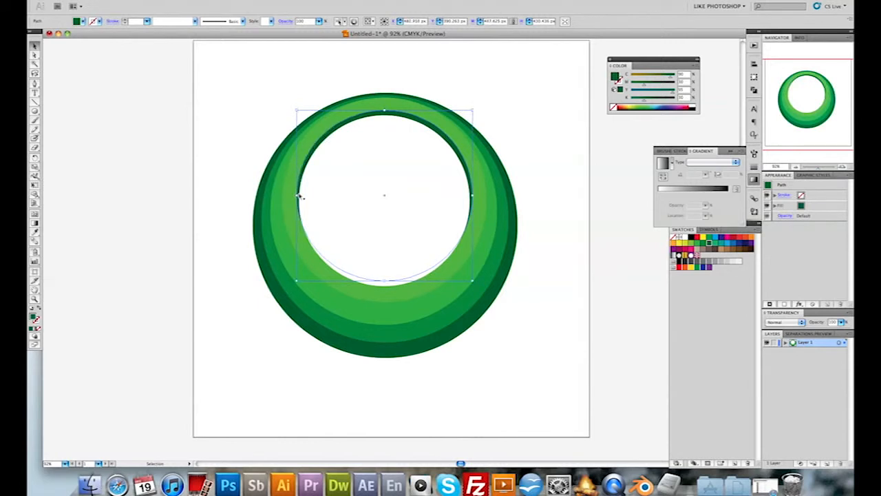
click(568, 145)
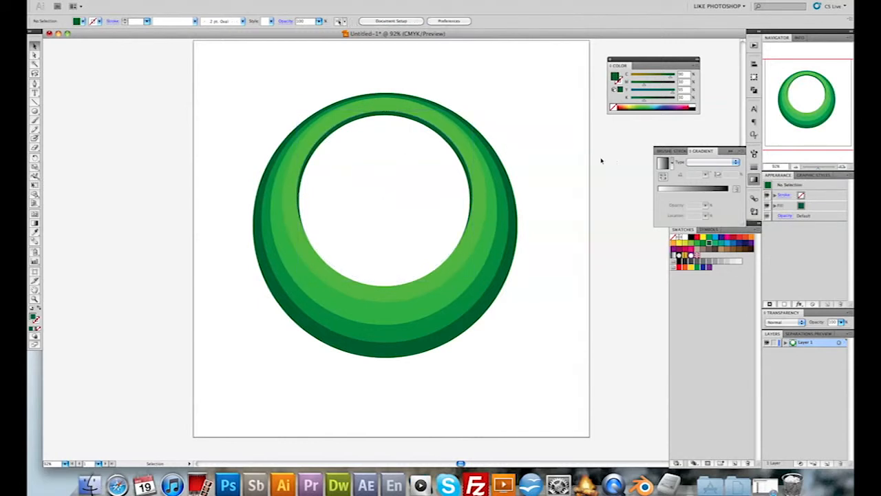
Nudge the dark green circle behind the white one upward to thicken its rim along the white circle's upper edge.
click(381, 115)
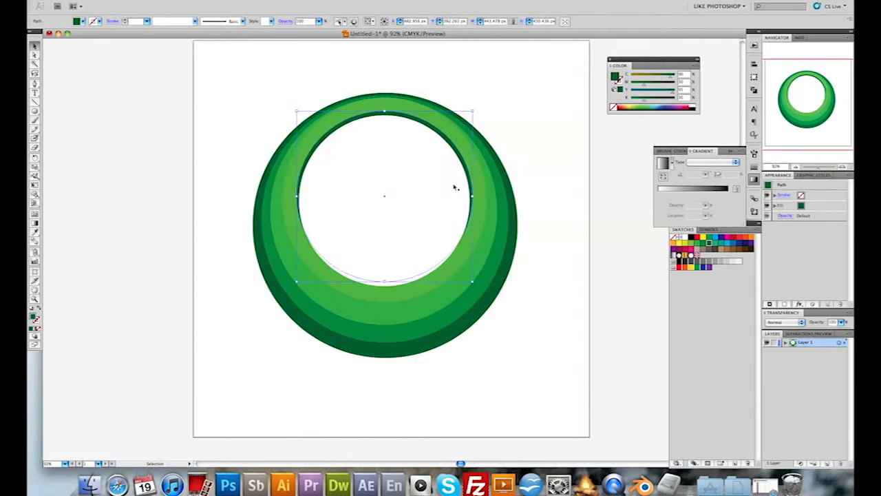
key(Up)
key(Up)
key(Up)
key(Up)
key(Up)
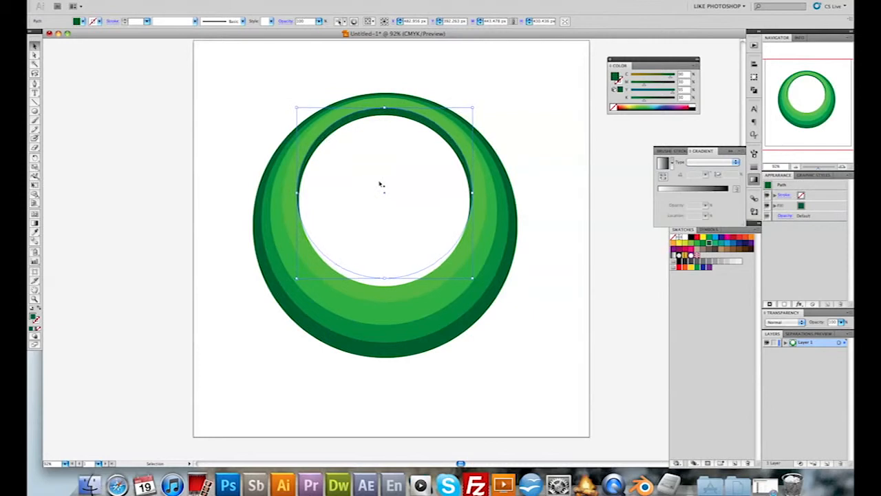
Paste a duplicate of the dark inner circle and recolour the original with the medium green sampled from the outer ring.
key(ctrl+v)
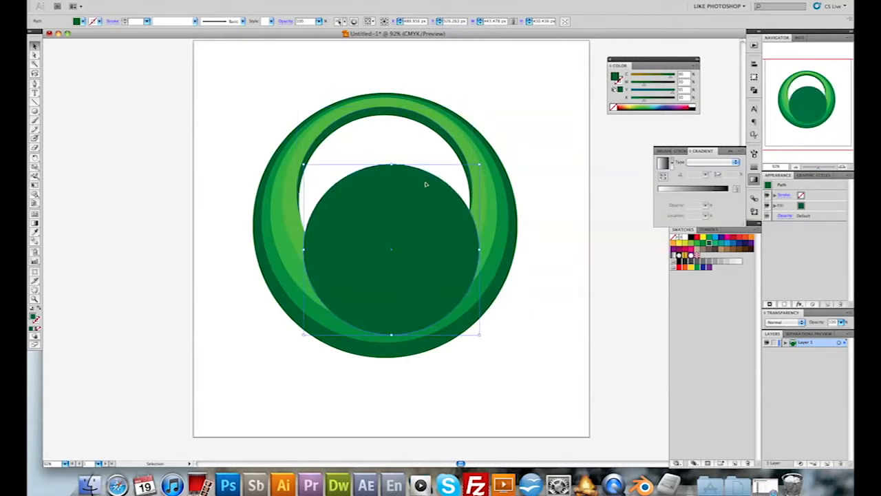
click(402, 117)
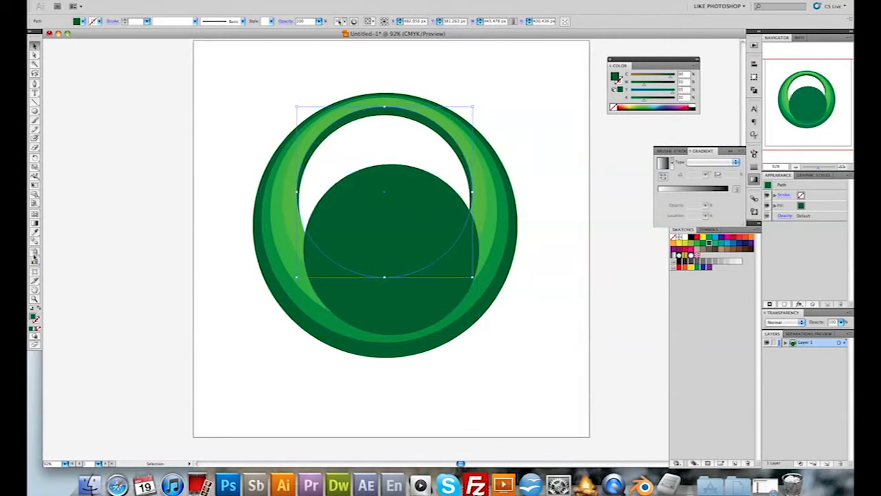
click(35, 233)
click(276, 169)
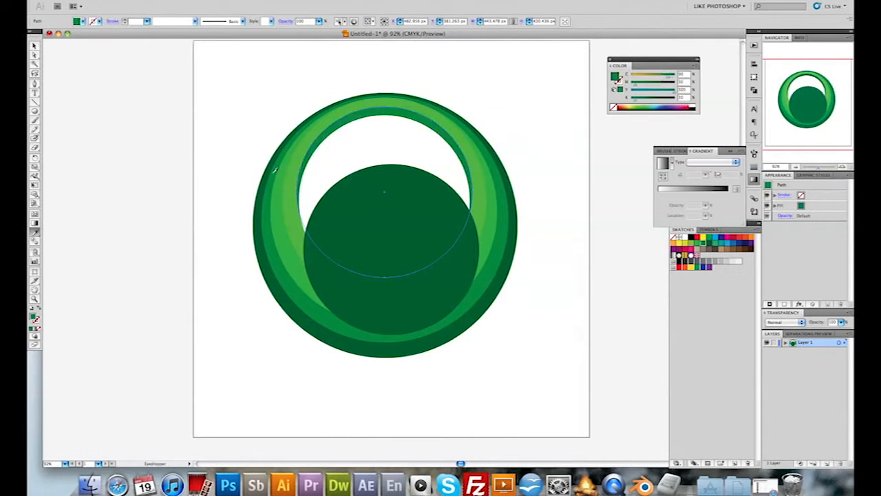
click(34, 46)
click(74, 98)
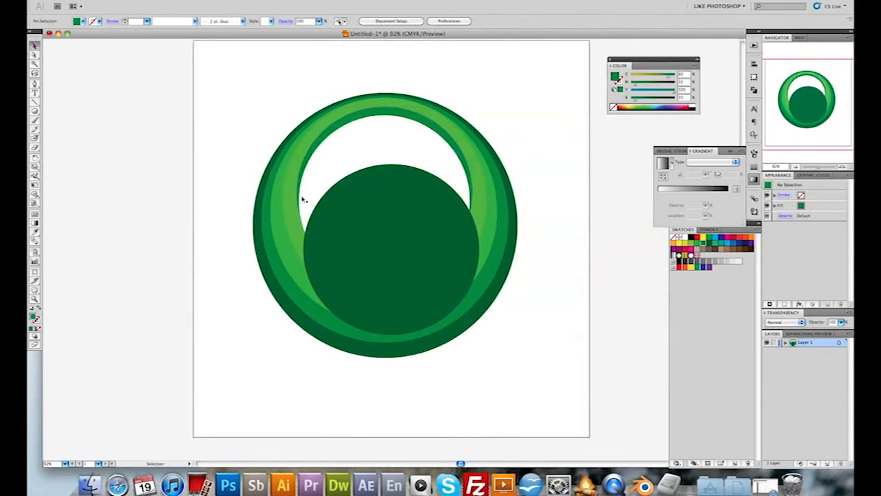
Align the dark green duplicate over the white circle, send it behind the white one, nudge it up into a thin inner rim, and deselect.
drag(397, 261, 386, 205)
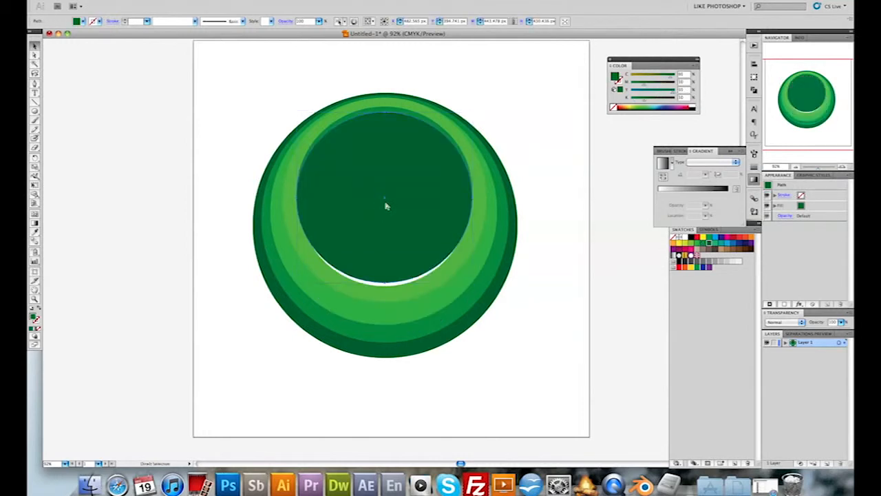
key(super+[)
key(Up)
key(Up)
key(Up)
key(Up)
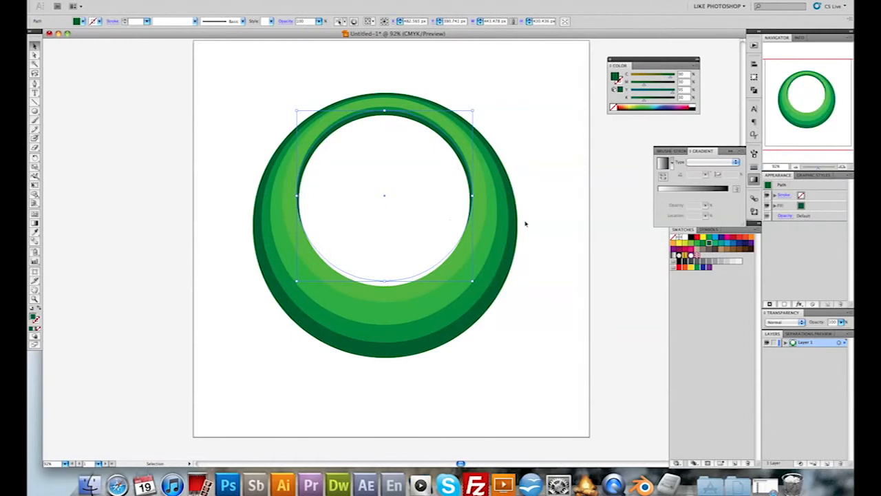
click(551, 201)
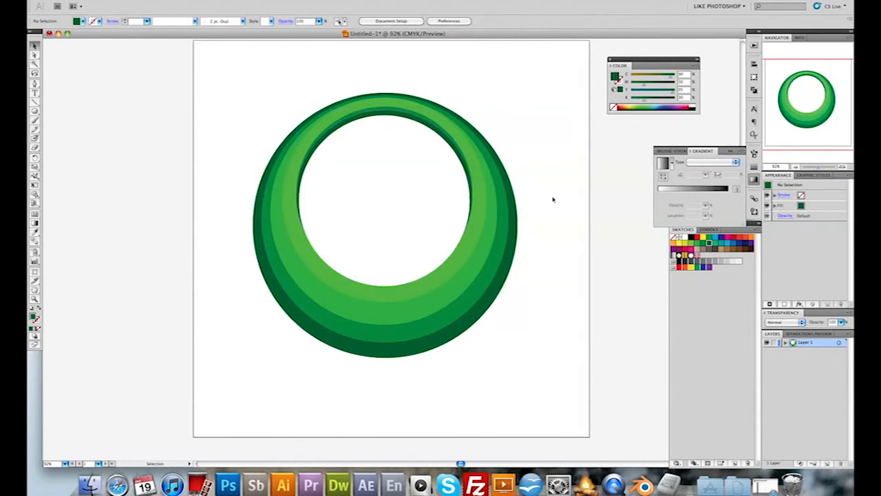